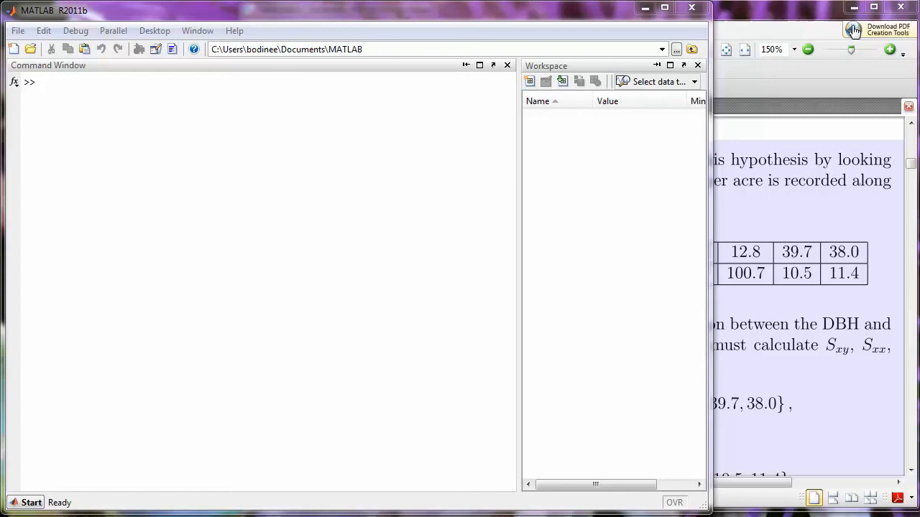
Enter dbh=[22.9 30.0 30.3 27.8 24.1 28.2 26.4 12.8 39.7 38.0] in the Command Window.
{"action": "left_click", "coordinate": [133, 167]}
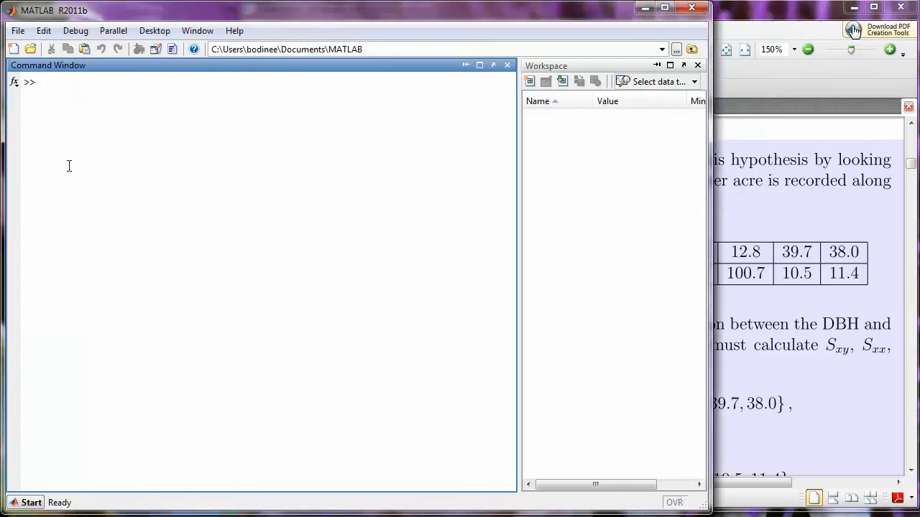
{"action": "type", "text": "d"}
{"action": "type", "text": "bh"}
{"action": "type", "text": "="}
{"action": "type", "text": "["}
{"action": "type", "text": "22."}
{"action": "type", "text": "9 "}
{"action": "type", "text": "3"}
{"action": "type", "text": "0.0"}
{"action": "type", "text": " 30.3 "}
{"action": "type", "text": "27."}
{"action": "type", "text": "8 2"}
{"action": "type", "text": "4.1 "}
{"action": "type", "text": "28.2 "}
{"action": "type", "text": "26.4 "}
{"action": "type", "text": "12.8 "}
{"action": "type", "text": "39."}
{"action": "type", "text": "7 38"}
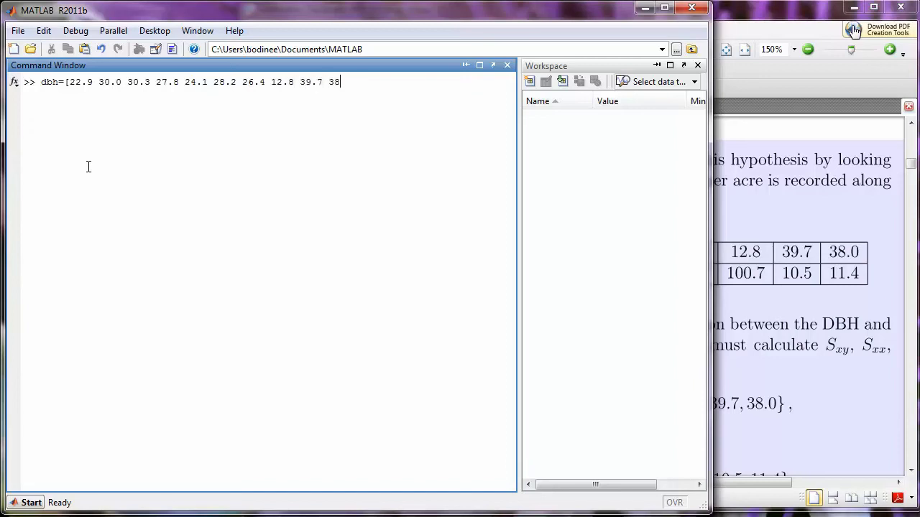
{"action": "type", "text": ".0"}
{"action": "type", "text": "]"}
{"action": "key", "text": "Return"}
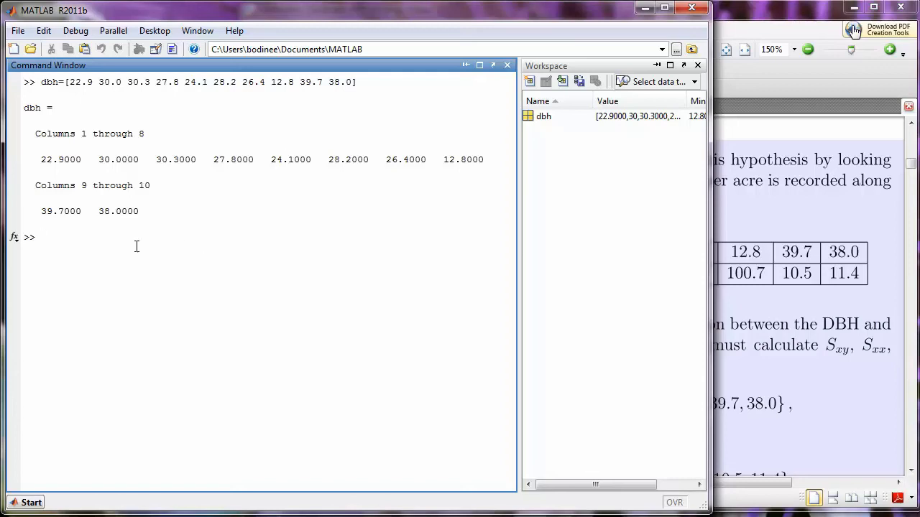
Resize the Workspace panel to reveal the Min and Max columns, and select dbh.
{"action": "left_click", "coordinate": [573, 183]}
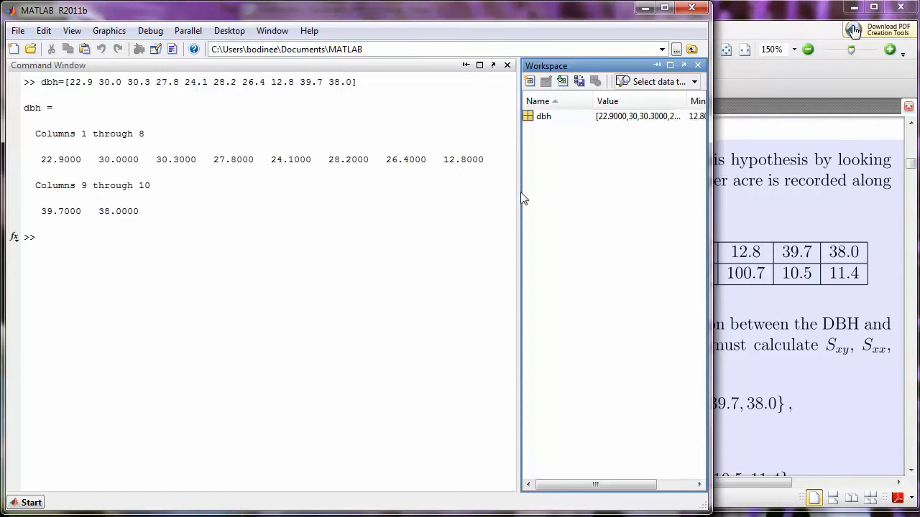
{"action": "left_click_drag", "start_coordinate": [520, 190], "coordinate": [448, 190]}
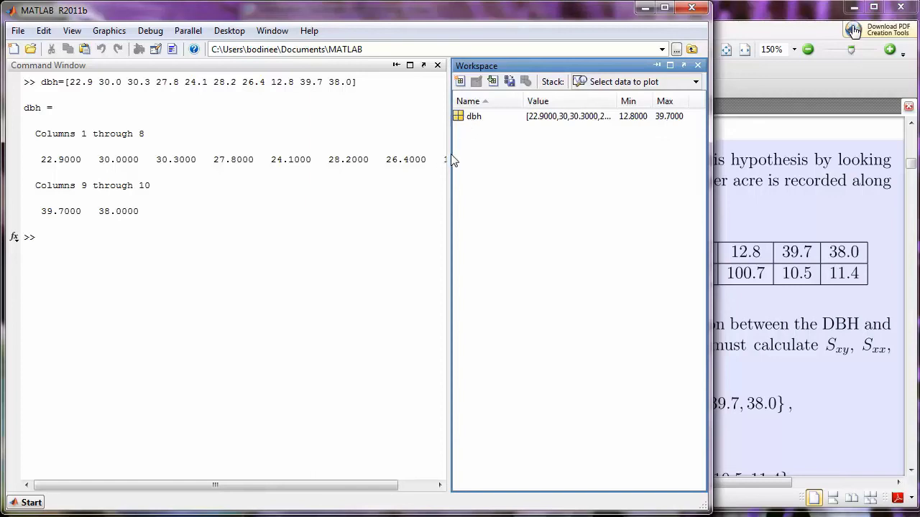
{"action": "left_click_drag", "start_coordinate": [450, 155], "coordinate": [496, 156]}
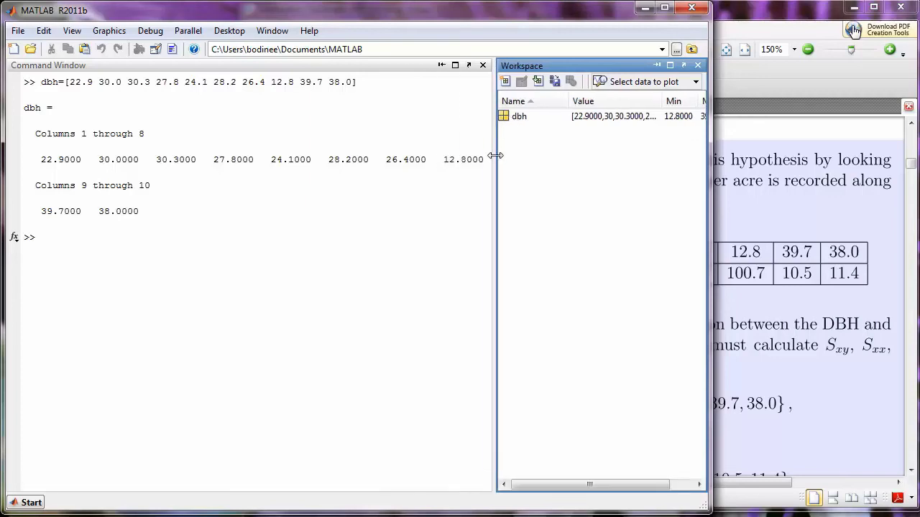
{"action": "left_click", "coordinate": [508, 121]}
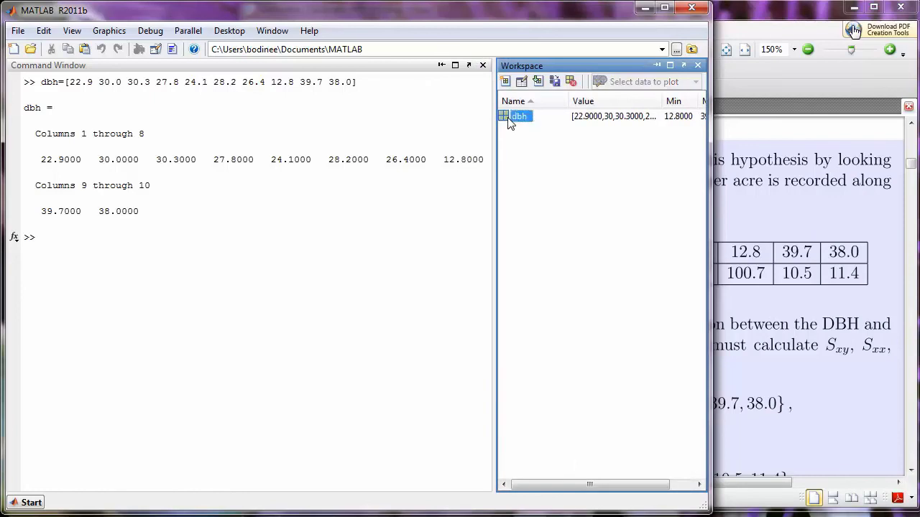
Open dbh in the Variable Editor docked over the Command Window, and change its third value to 30.1.
{"action": "double_click", "coordinate": [508, 120]}
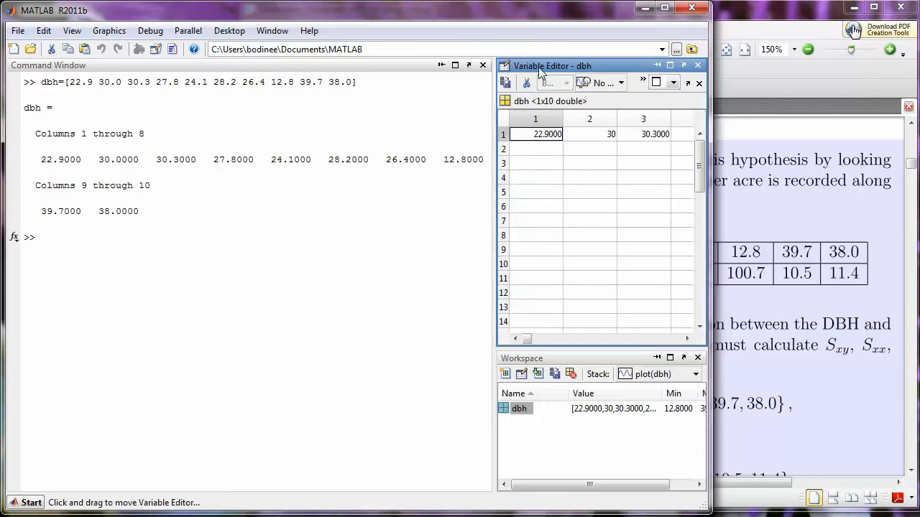
{"action": "left_click_drag", "start_coordinate": [543, 65], "coordinate": [408, 75]}
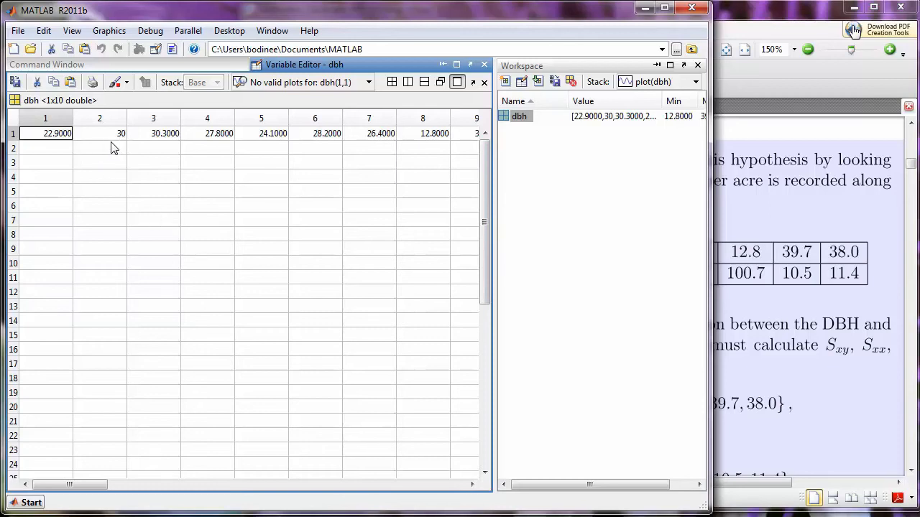
{"action": "left_click", "coordinate": [156, 137]}
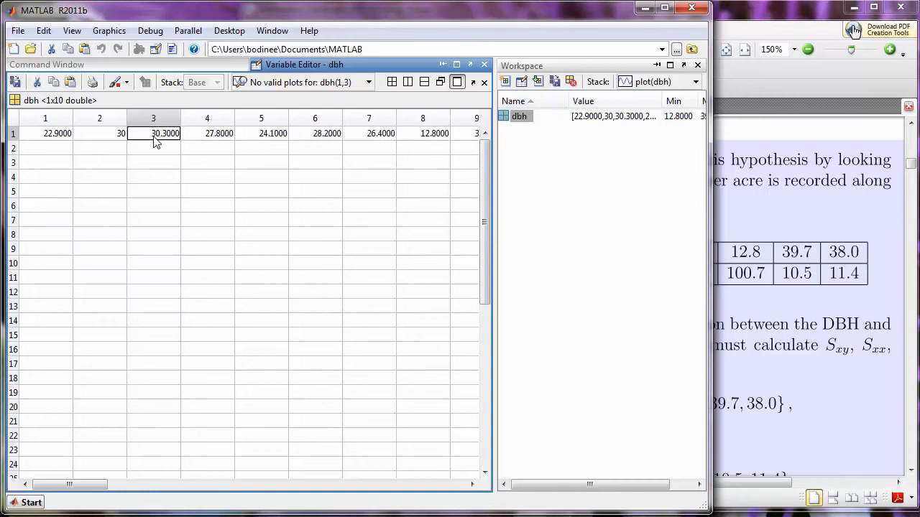
{"action": "double_click", "coordinate": [166, 136]}
{"action": "key", "text": "Left"}
{"action": "key", "text": "shift+Right"}
{"action": "key", "text": "shift+Right"}
{"action": "key", "text": "shift+Right"}
{"action": "key", "text": "shift+Right"}
{"action": "key", "text": "shift+Right"}
{"action": "key", "text": "shift+Right"}
{"action": "key", "text": "shift+Right"}
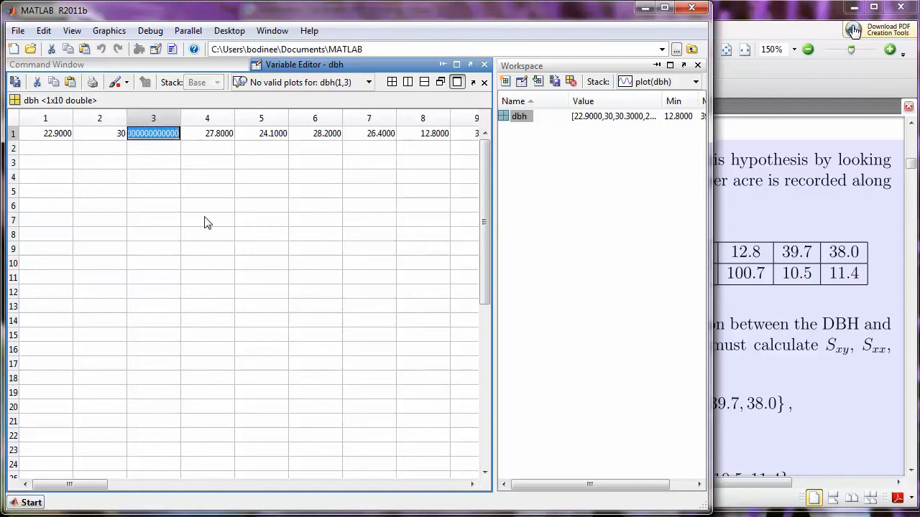
{"action": "key", "text": "Delete"}
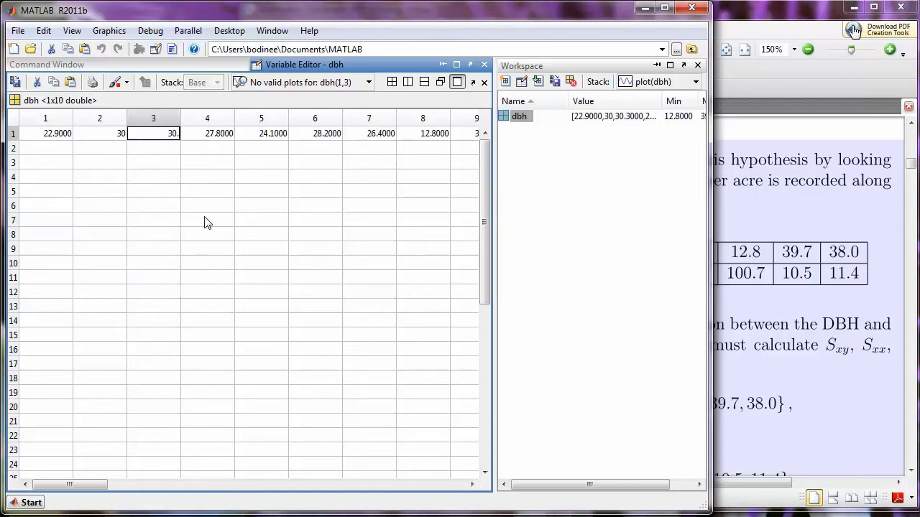
{"action": "type", "text": "1"}
{"action": "key", "text": "Return"}
Change the third dbh value back to 30.3.
{"action": "double_click", "coordinate": [165, 133]}
{"action": "left_click_drag", "start_coordinate": [141, 134], "coordinate": [186, 142]}
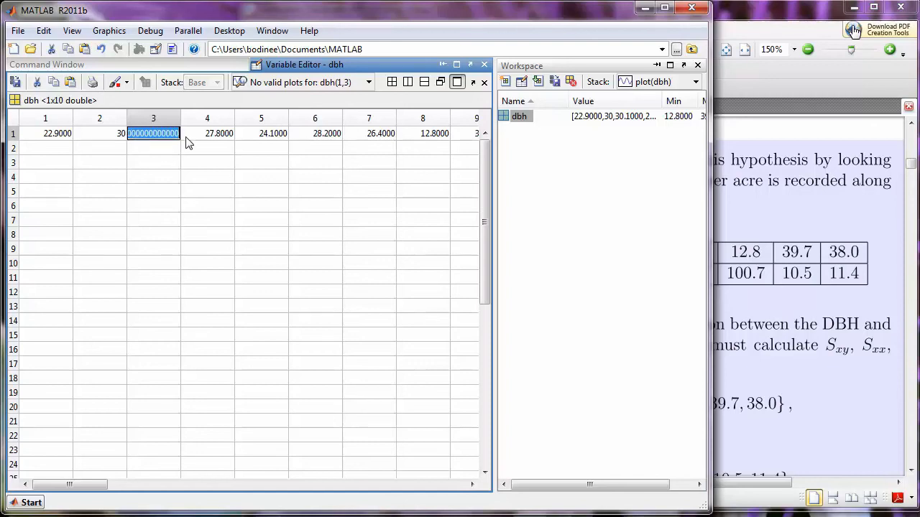
{"action": "type", "text": "30.3"}
{"action": "key", "text": "Return"}
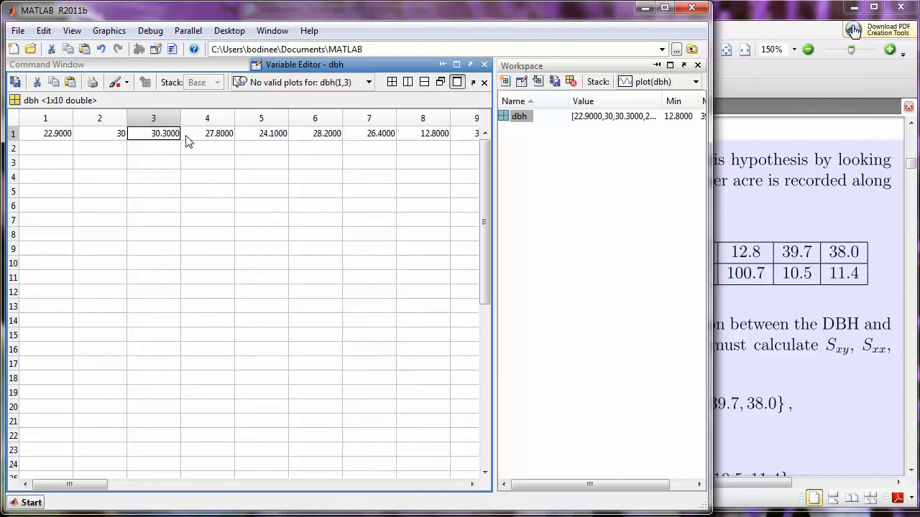
Start an unfinished tpa=[] entry at the Command Window prompt.
{"action": "left_click", "coordinate": [66, 68]}
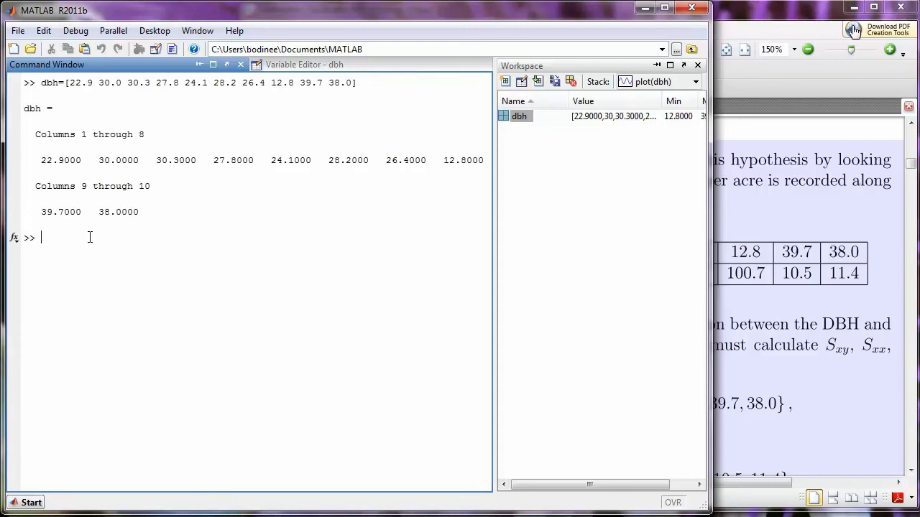
{"action": "type", "text": "t"}
{"action": "type", "text": "pa"}
{"action": "type", "text": "=[]"}
Select and copy the Trees/acre row of values from the textbook PDF table.
{"action": "left_click", "coordinate": [785, 214]}
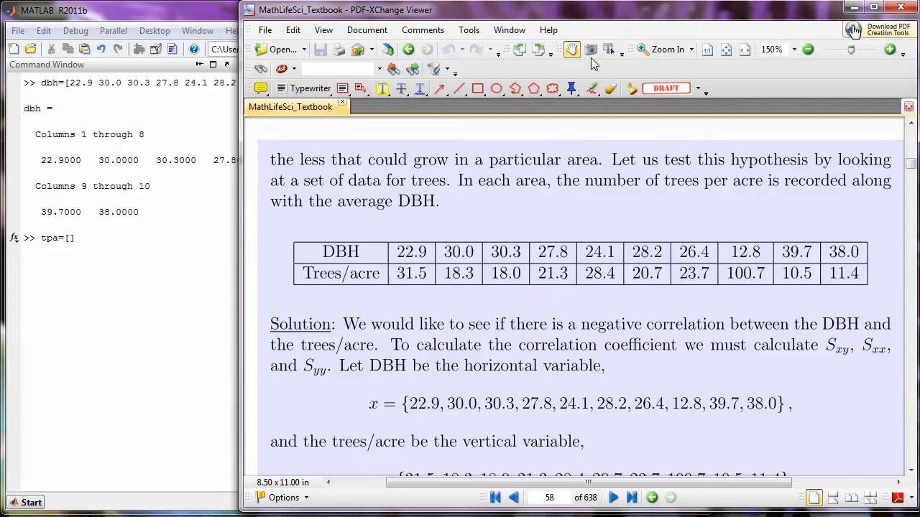
{"action": "left_click", "coordinate": [611, 50]}
{"action": "left_click_drag", "start_coordinate": [397, 270], "coordinate": [859, 278]}
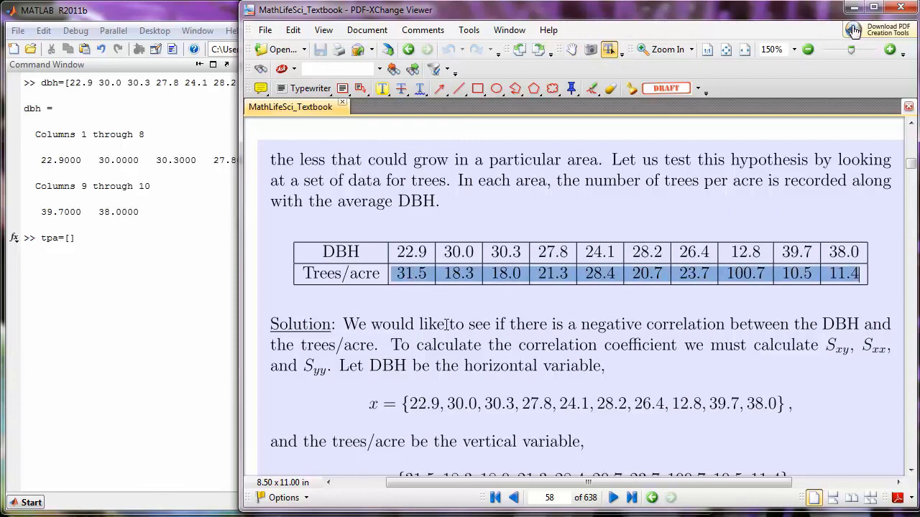
{"action": "right_click", "coordinate": [458, 280]}
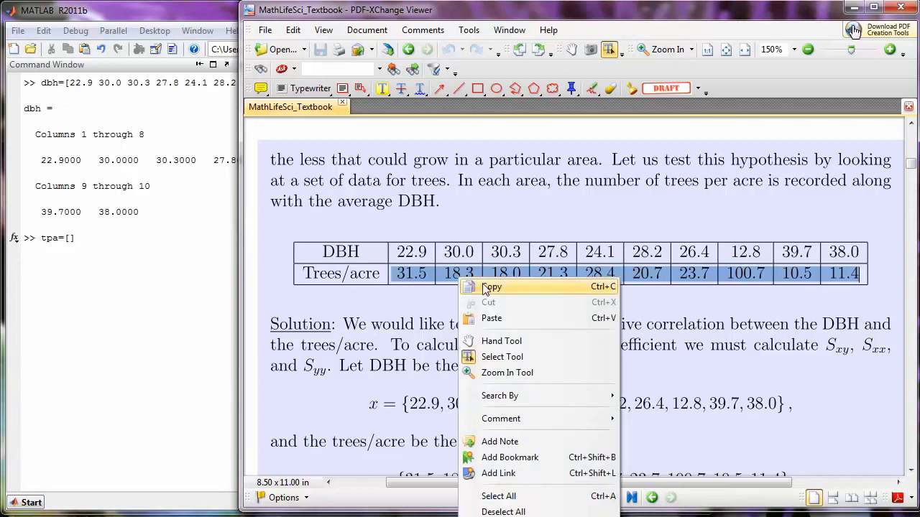
{"action": "left_click", "coordinate": [489, 287]}
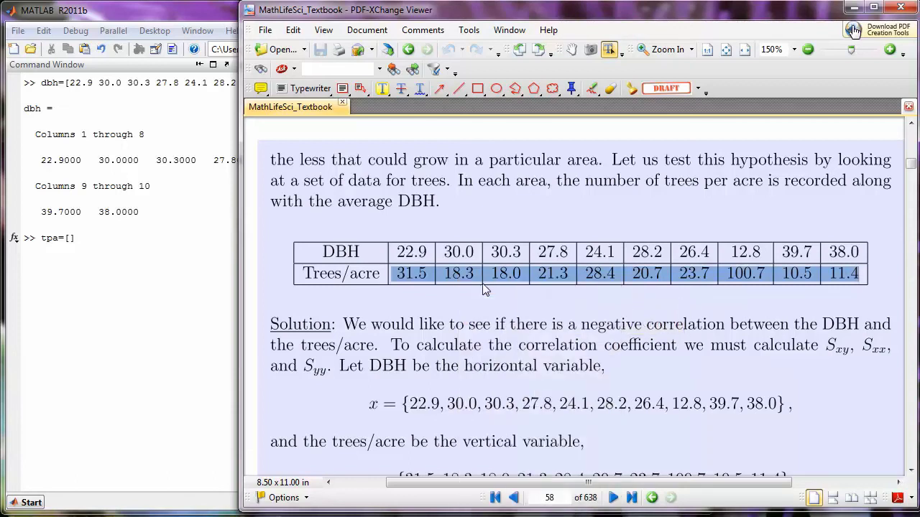
Paste the copied trees-per-acre values inside tpa=[ ] and run it.
{"action": "left_click", "coordinate": [122, 267]}
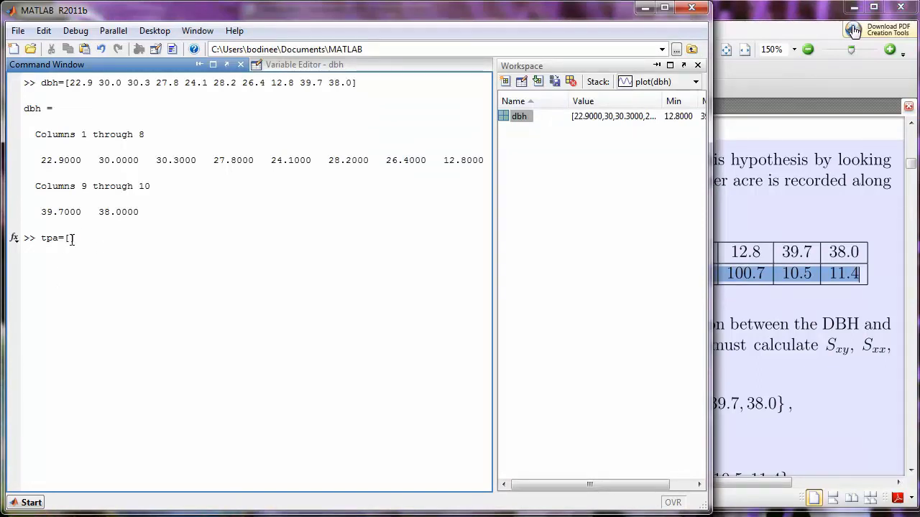
{"action": "right_click", "coordinate": [70, 240]}
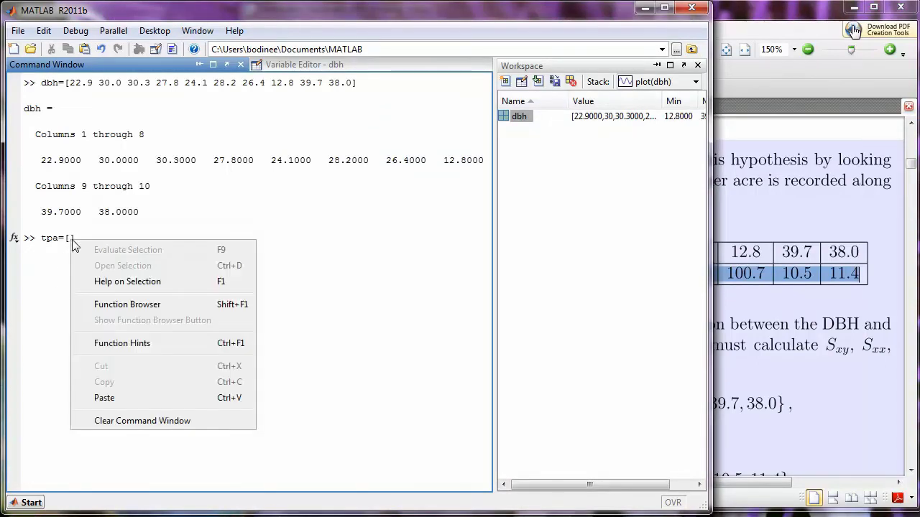
{"action": "left_click", "coordinate": [104, 398]}
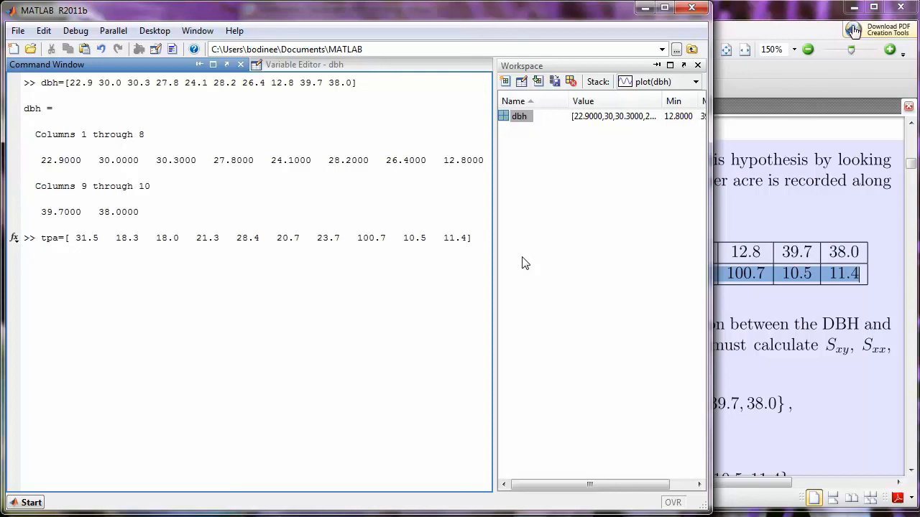
{"action": "key", "text": "Return"}
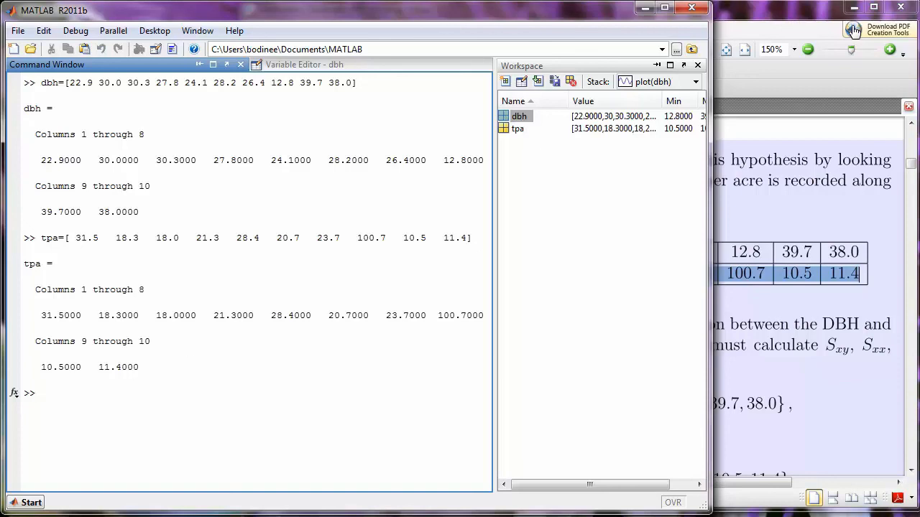
{"action": "left_click", "coordinate": [852, 31]}
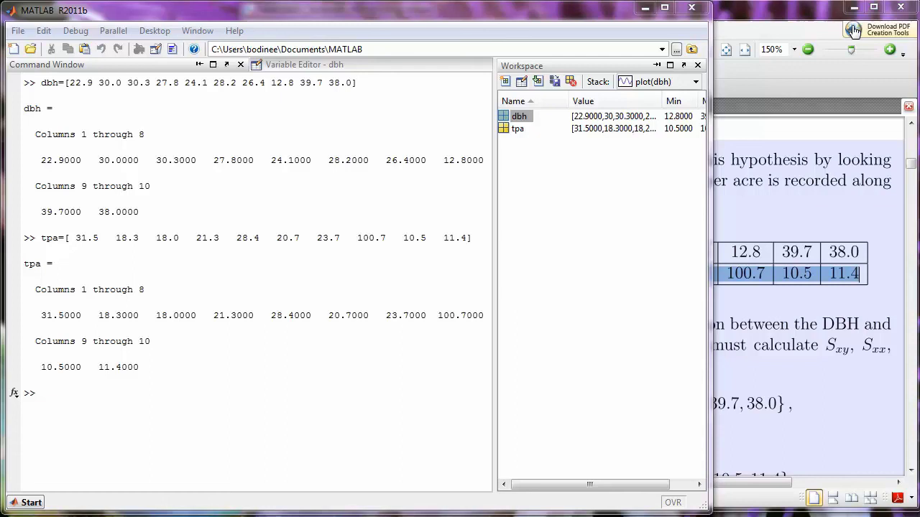
{"action": "left_click", "coordinate": [608, 258]}
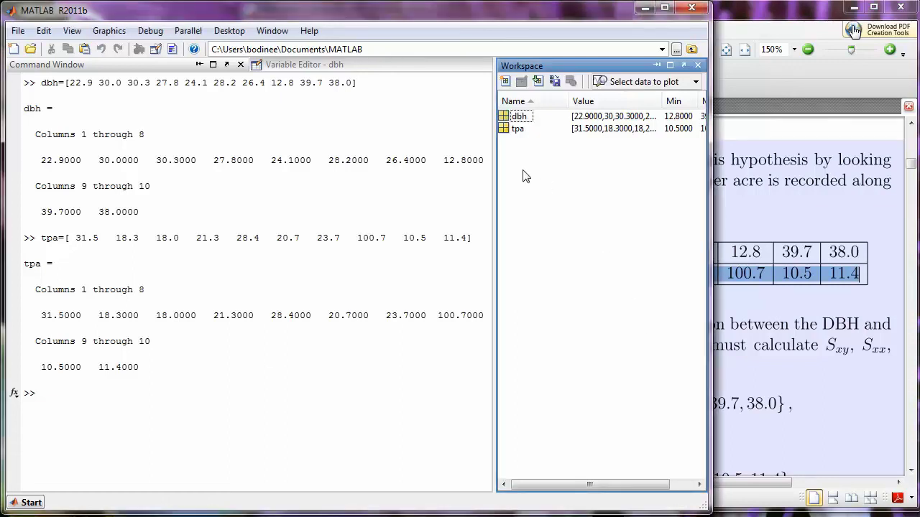
{"action": "left_click", "coordinate": [517, 132]}
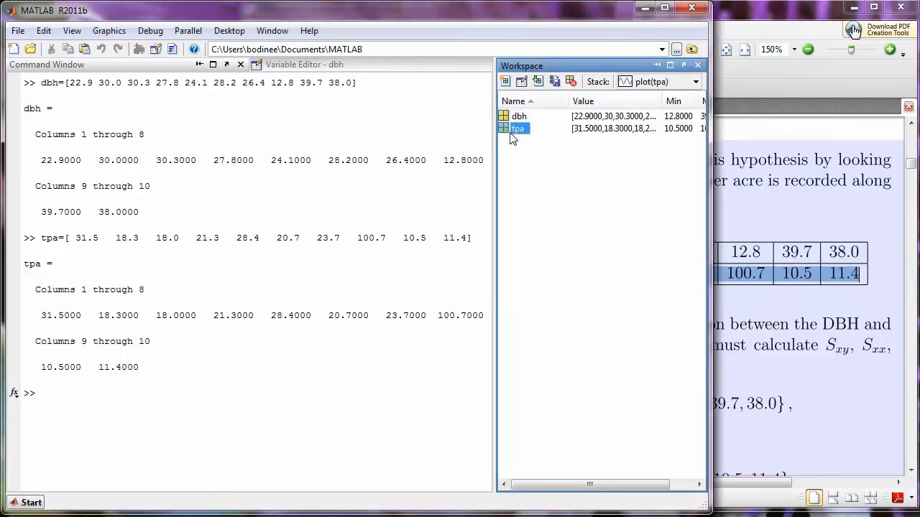
{"action": "double_click", "coordinate": [517, 133]}
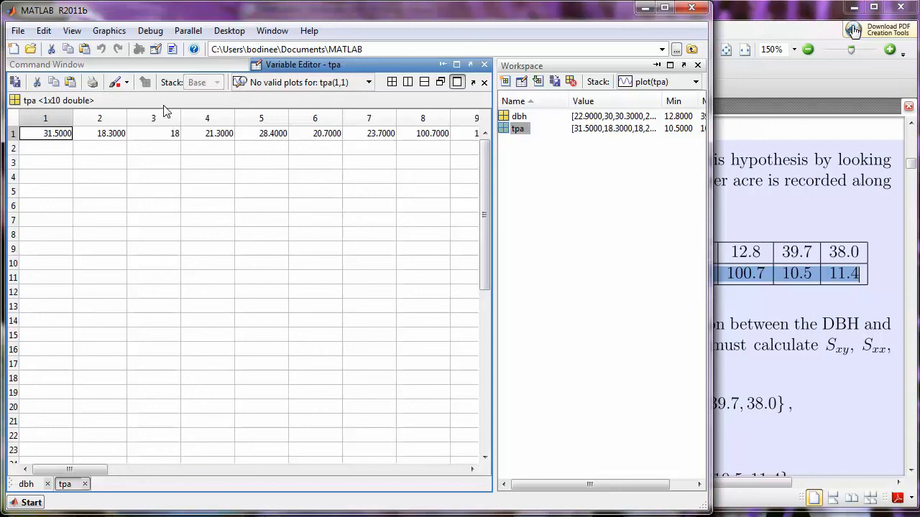
{"action": "left_click", "coordinate": [168, 65]}
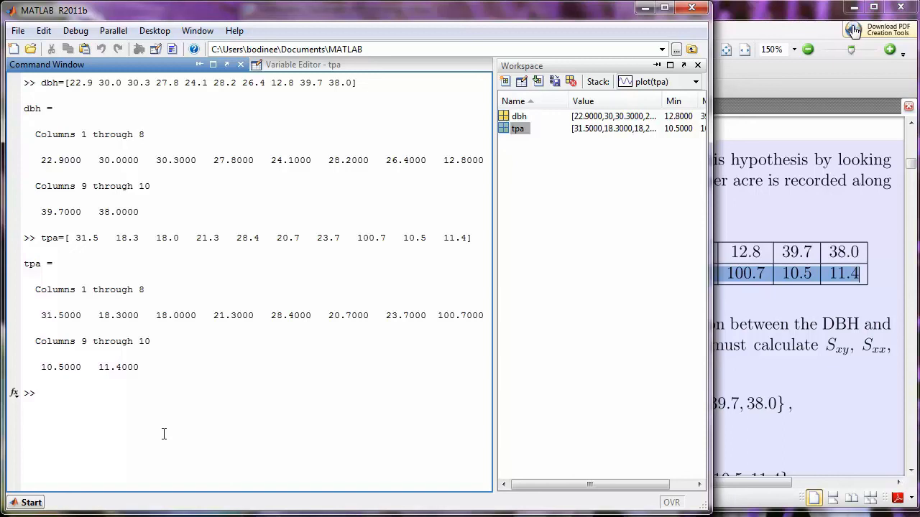
Recall the tpa command, edit 18.0 to 18.1 in the line, and rerun it.
{"action": "key", "text": "Up"}
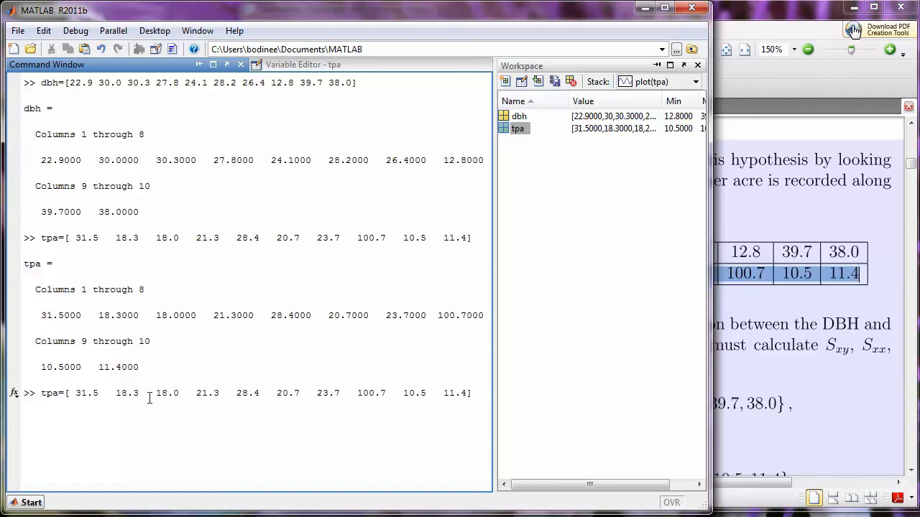
{"action": "left_click", "coordinate": [101, 393]}
{"action": "left_click_drag", "start_coordinate": [111, 393], "coordinate": [143, 393]}
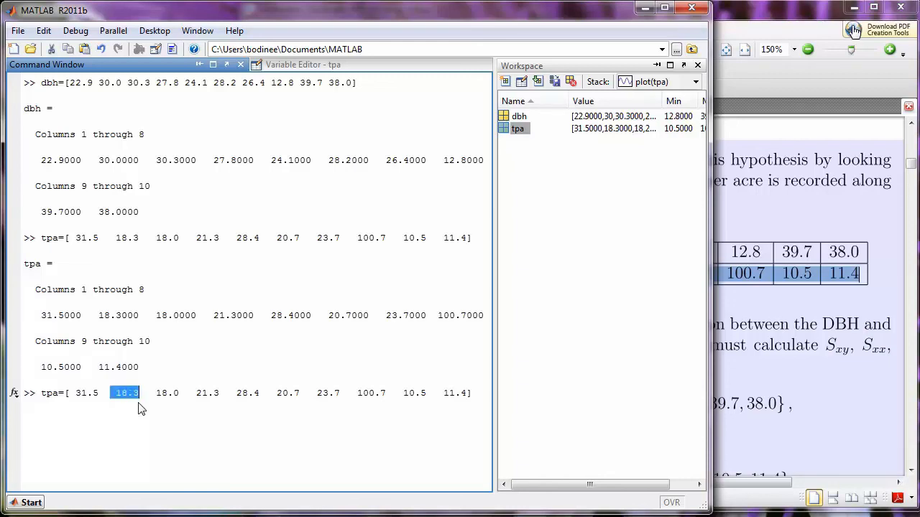
{"action": "left_click", "coordinate": [390, 452]}
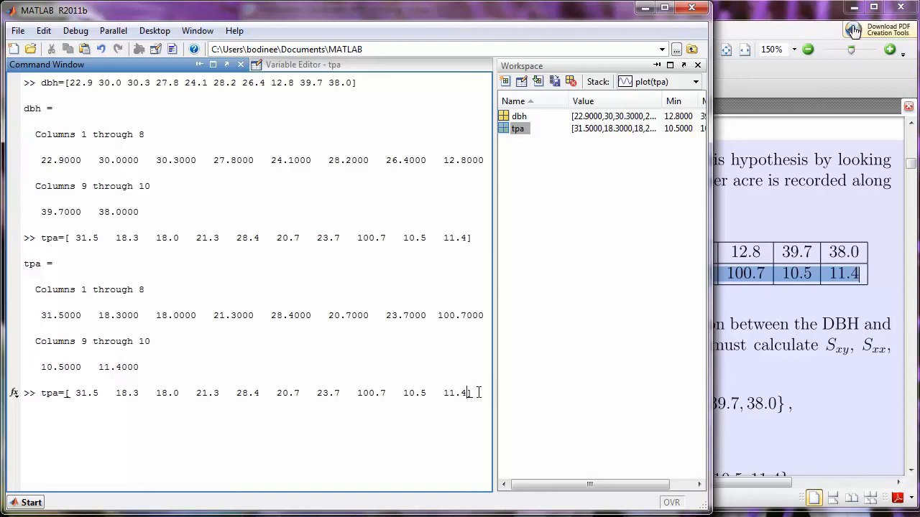
{"action": "key", "text": "Left"}
{"action": "key", "text": "Left"}
{"action": "key", "text": "Left"}
{"action": "left_click", "coordinate": [176, 393]}
{"action": "key", "text": "BackSpace"}
{"action": "type", "text": "1"}
{"action": "left_click", "coordinate": [487, 393]}
{"action": "key", "text": "Return"}
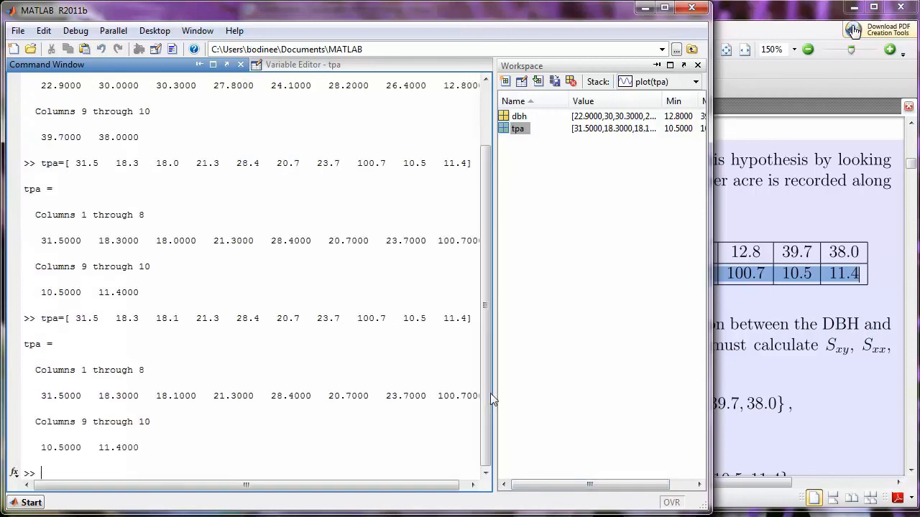